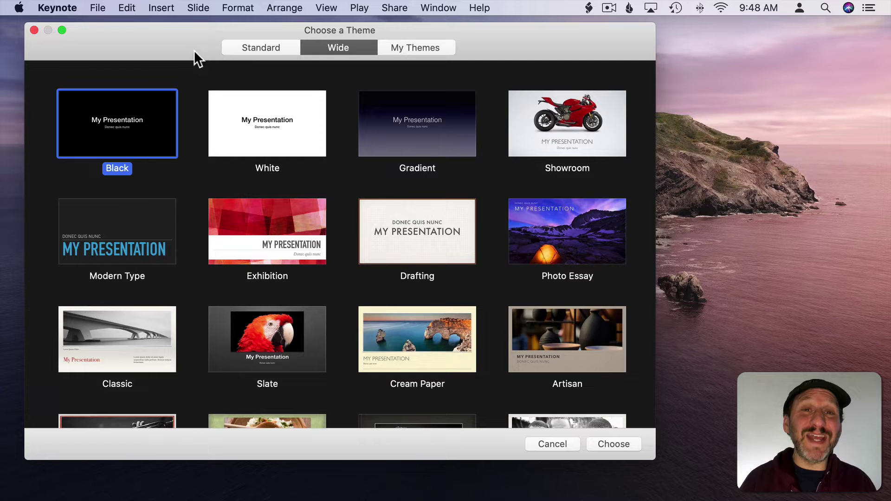
{"action": "left_click", "coordinate": [256, 46]}
{"action": "left_click", "coordinate": [341, 46]}
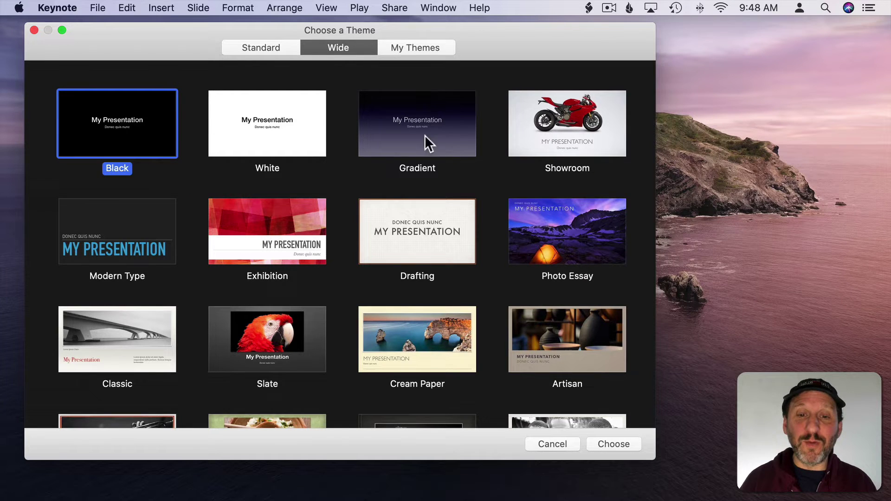
Start a new Exhibition-themed presentation and set the zoom to Fit Slide.
{"action": "double_click", "coordinate": [244, 222]}
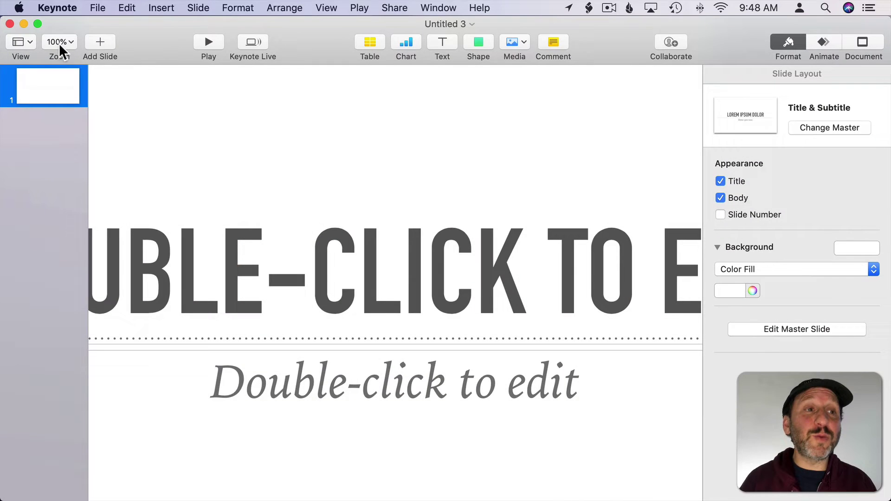
{"action": "left_click", "coordinate": [59, 41]}
{"action": "left_click", "coordinate": [85, 176]}
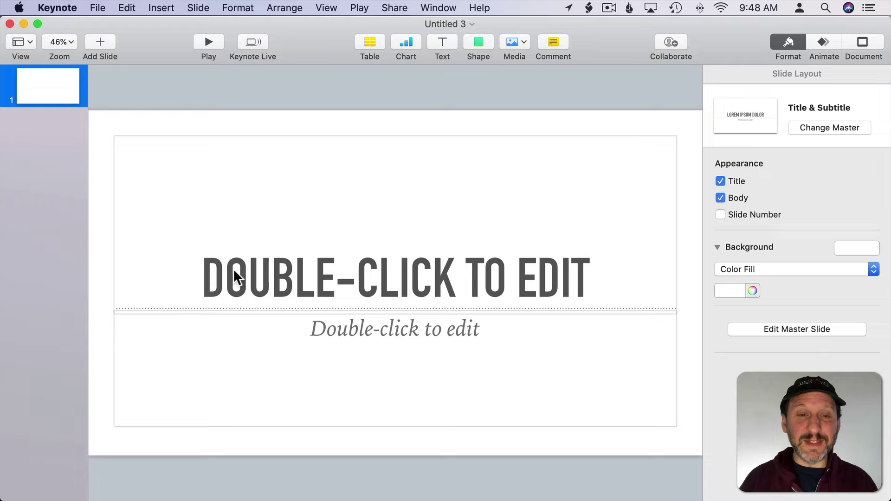
Type MY PRESENTATION as the title slide's title and select the whole title.
{"action": "double_click", "coordinate": [283, 276]}
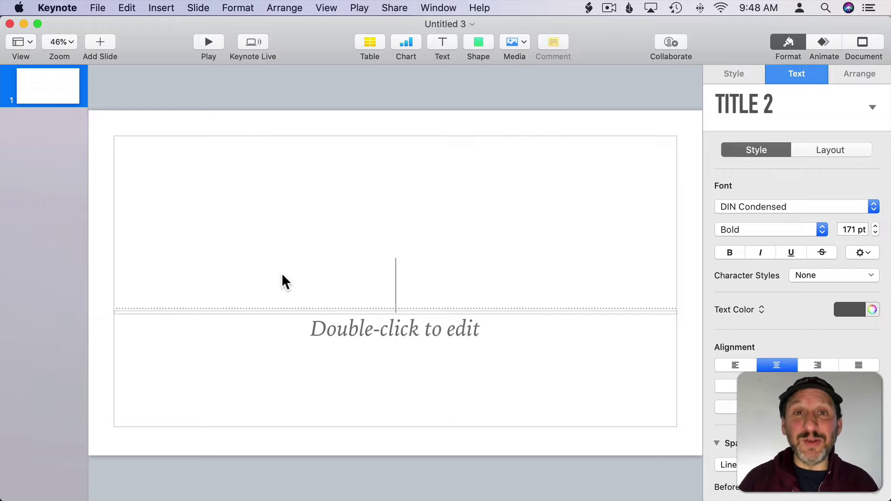
{"action": "type", "text": "MY PRESENTATION"}
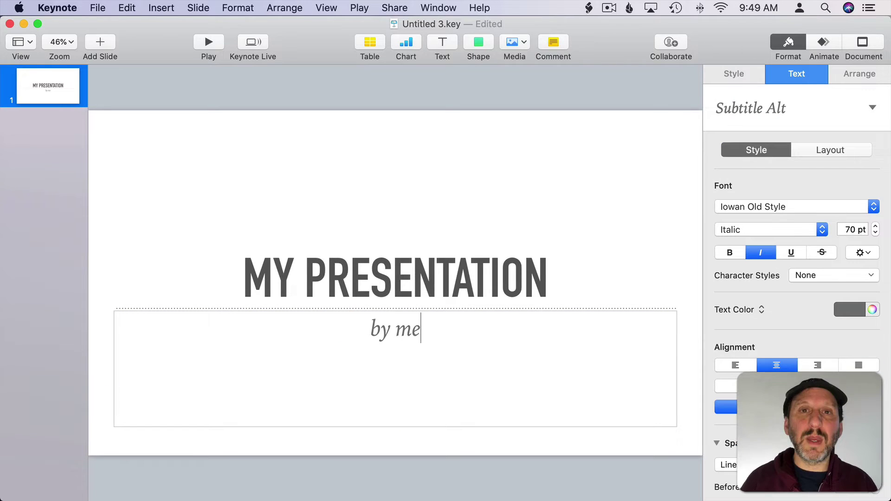
{"action": "left_click", "coordinate": [280, 282]}
{"action": "triple_click", "coordinate": [280, 283]}
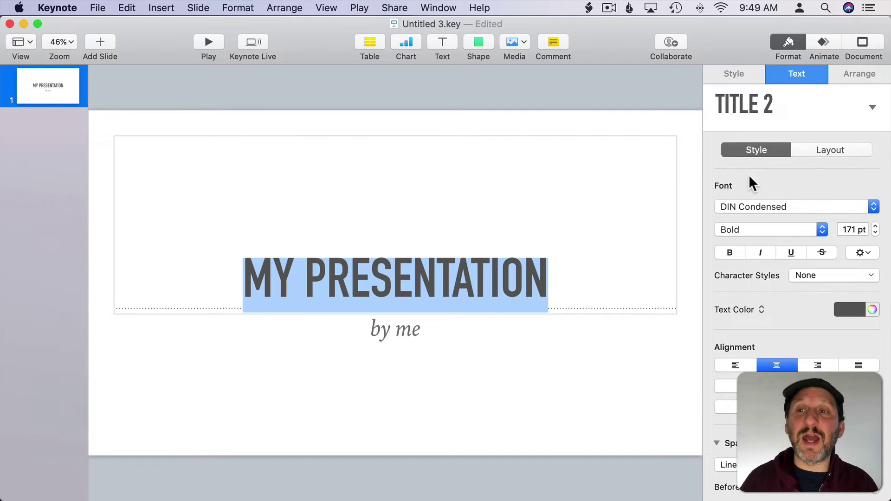
Add a Title, Bullets & Photo slide and type into its title and bullet placeholders.
{"action": "left_click", "coordinate": [98, 44]}
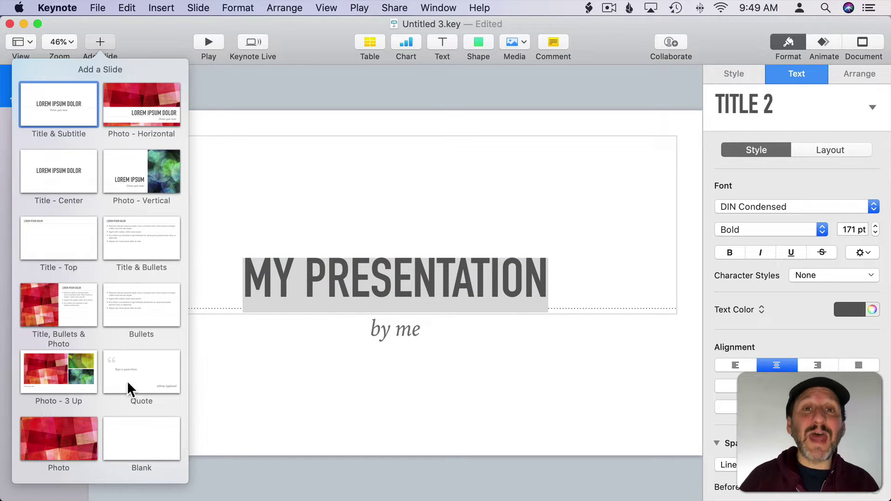
{"action": "left_click", "coordinate": [51, 298]}
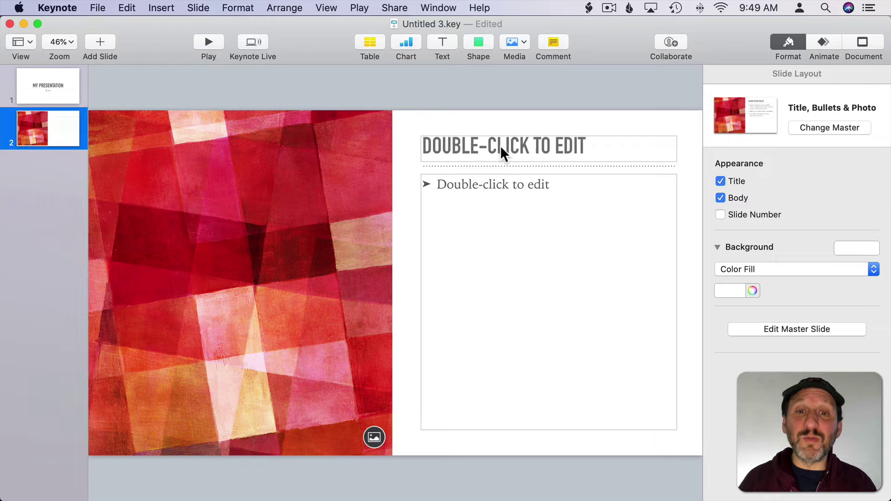
{"action": "double_click", "coordinate": [458, 145]}
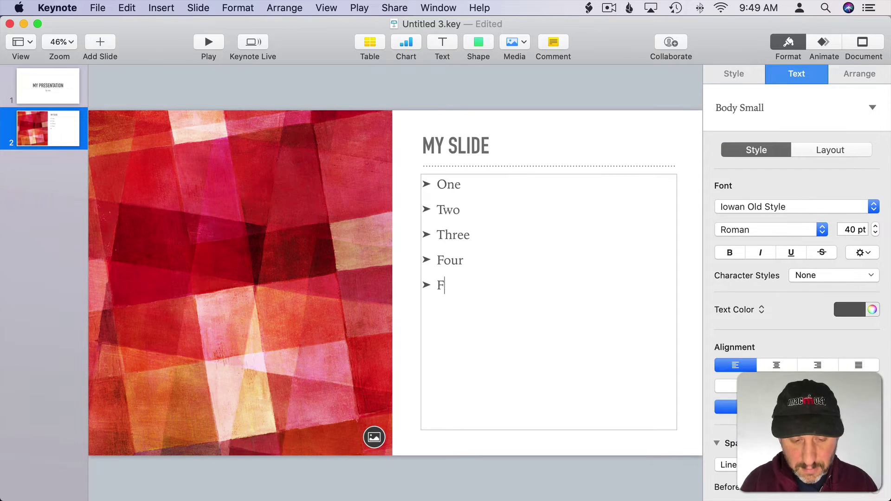
{"action": "type", "text": "ive"}
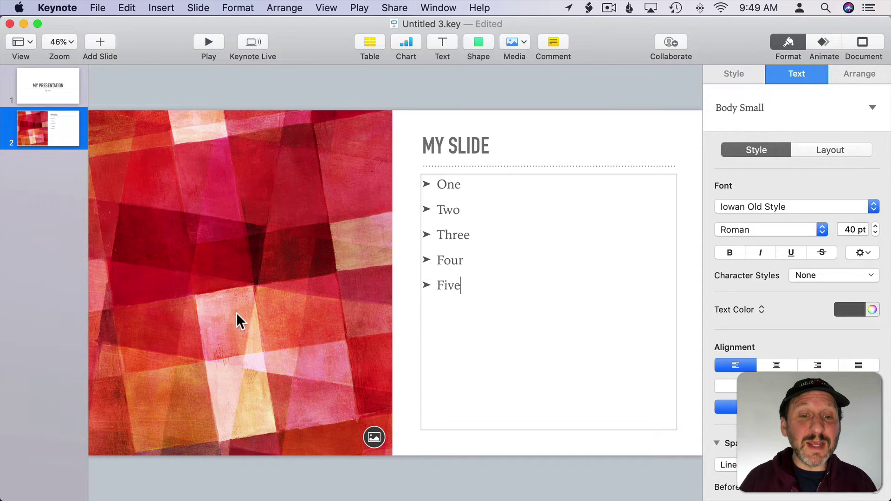
Put the fountain statue photo in slide 2's placeholder, then scale it up and shift it within the frame.
{"action": "left_click", "coordinate": [374, 438]}
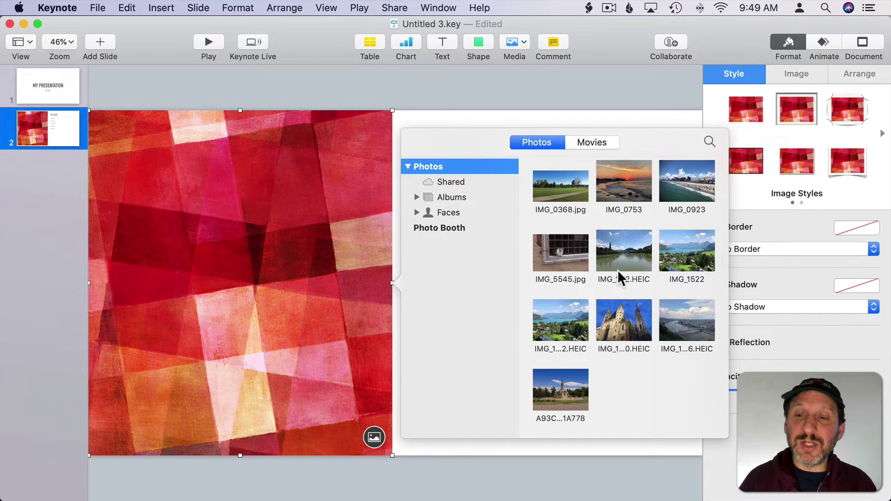
{"action": "left_click", "coordinate": [559, 391]}
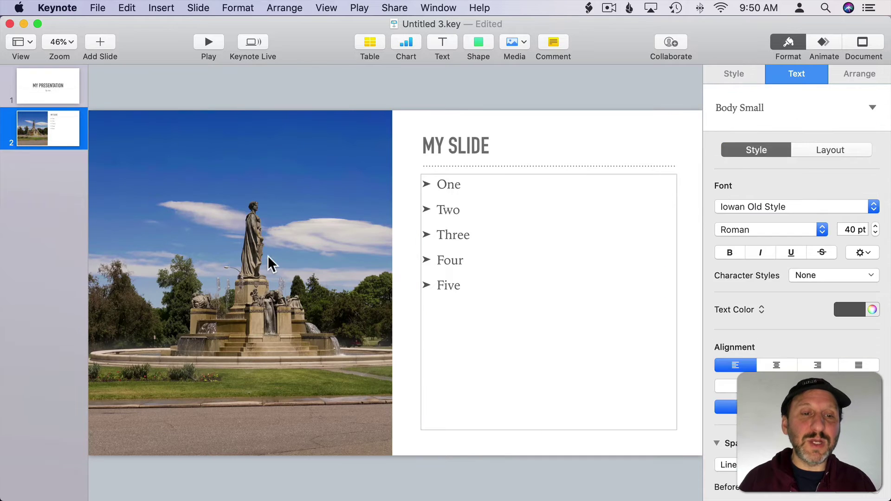
{"action": "double_click", "coordinate": [269, 255]}
{"action": "left_click_drag", "start_coordinate": [222, 484], "coordinate": [261, 483]}
{"action": "mouse_move", "coordinate": [304, 349]}
{"action": "left_mouse_down"}
{"action": "mouse_move", "coordinate": [282, 354]}
{"action": "mouse_move", "coordinate": [292, 354]}
{"action": "left_mouse_up"}
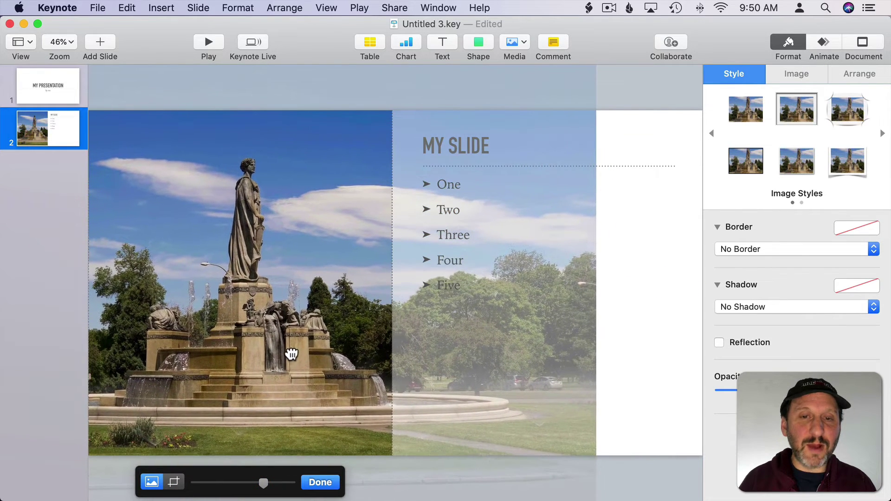
{"action": "left_click", "coordinate": [323, 483]}
Add a blank third slide and insert the river-and-bridges city photo from Photos.
{"action": "left_click", "coordinate": [101, 43]}
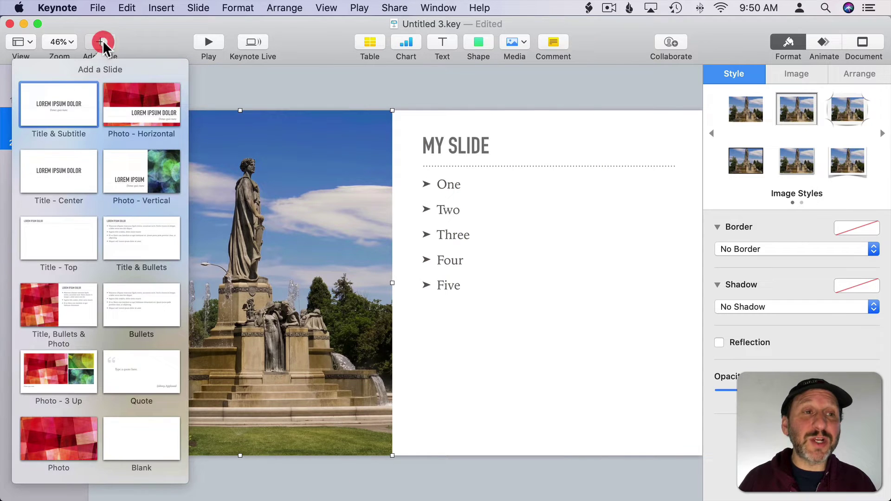
{"action": "left_click", "coordinate": [141, 446]}
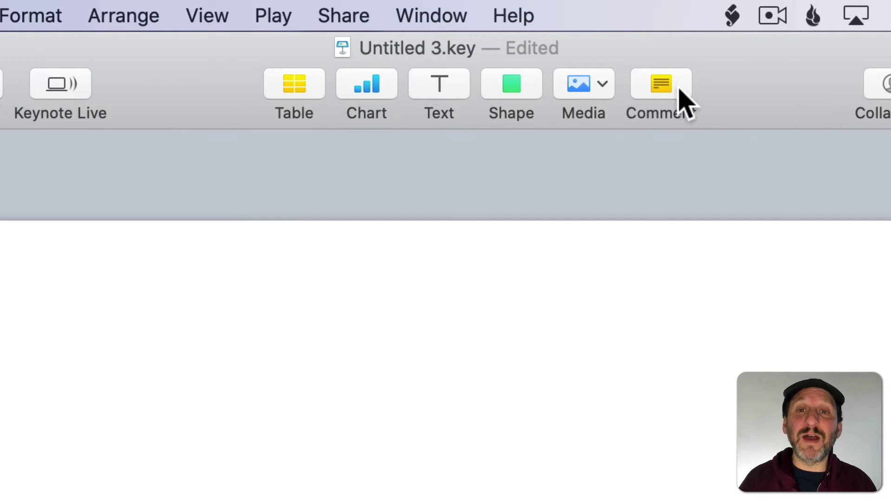
{"action": "left_click", "coordinate": [582, 85]}
{"action": "left_click", "coordinate": [615, 121]}
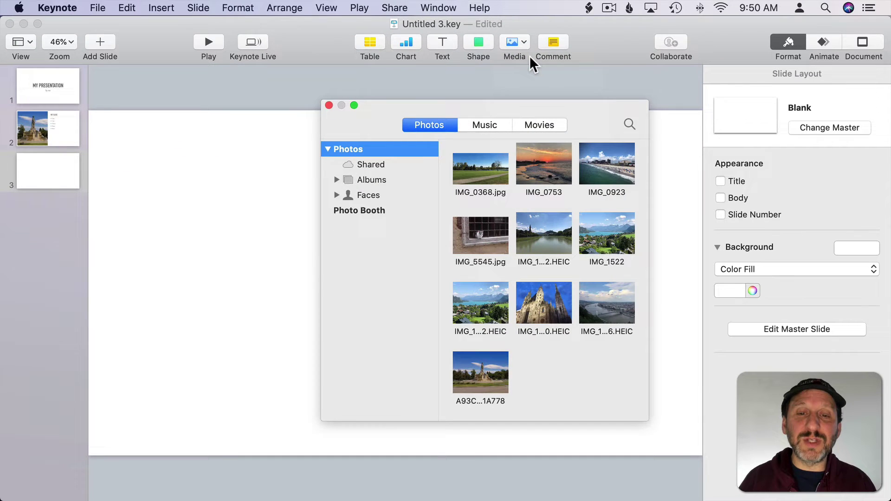
{"action": "left_click", "coordinate": [604, 297]}
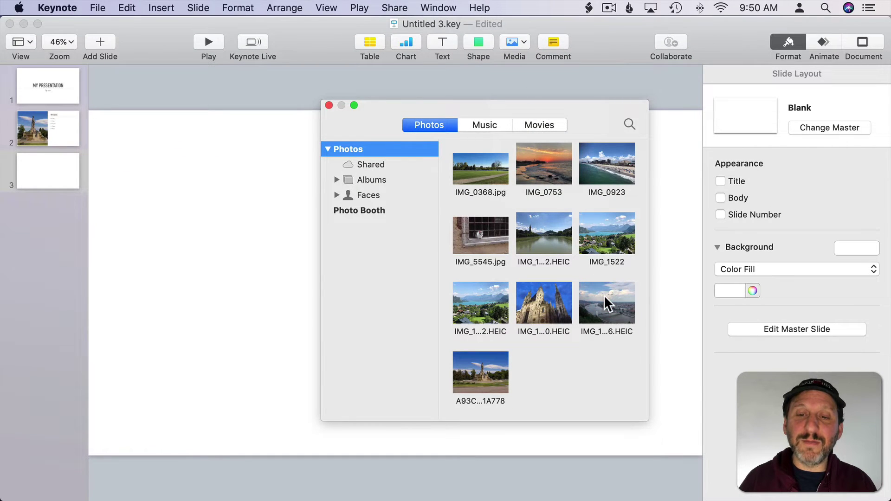
{"action": "double_click", "coordinate": [603, 296]}
{"action": "left_click", "coordinate": [327, 105]}
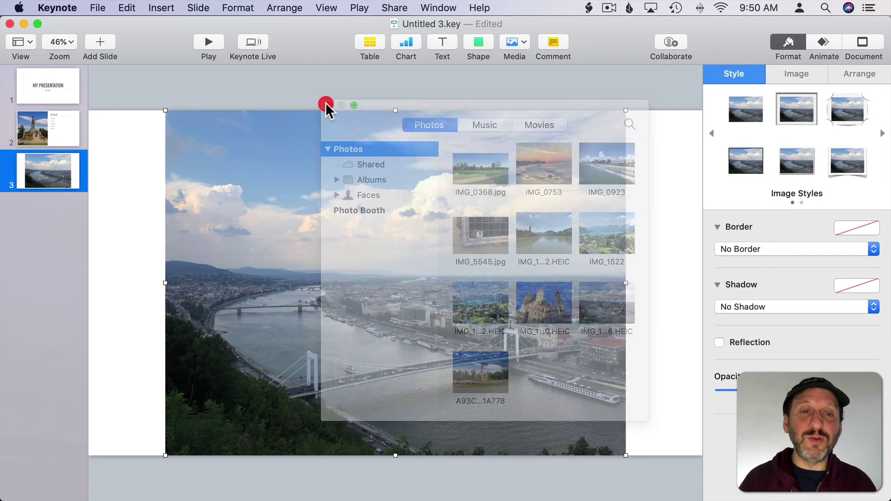
Stretch the photo to both slide edges and shift it up and right within its frame.
{"action": "left_click_drag", "start_coordinate": [165, 281], "coordinate": [81, 288]}
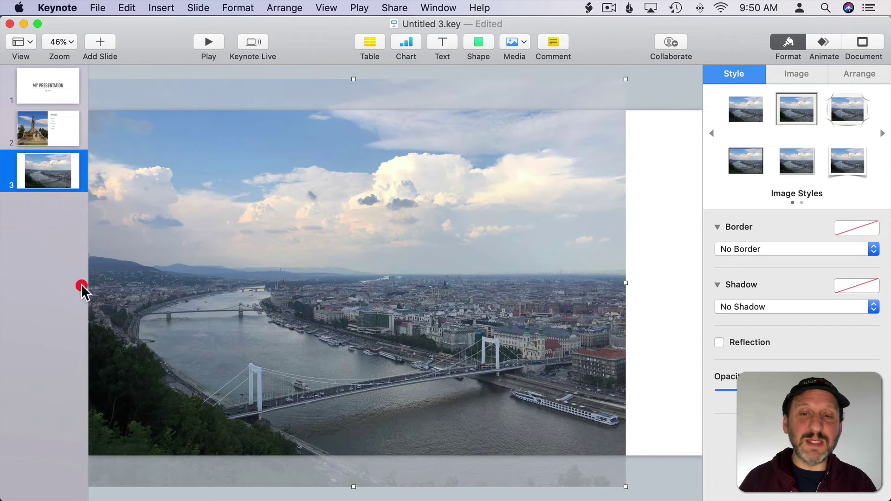
{"action": "left_click_drag", "start_coordinate": [626, 282], "coordinate": [713, 284]}
{"action": "double_click", "coordinate": [378, 314]}
{"action": "left_click_drag", "start_coordinate": [378, 314], "coordinate": [398, 305]}
{"action": "left_click", "coordinate": [475, 482]}
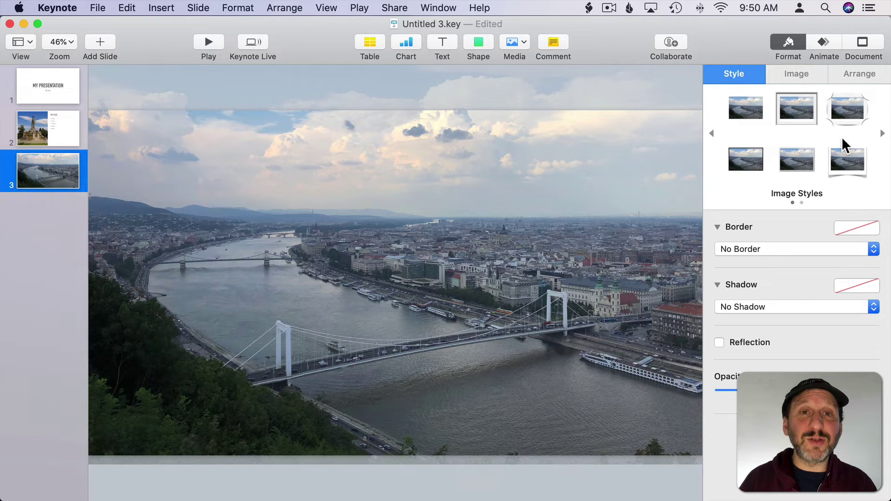
Open the photo's detailed image adjustments, close them, and insert a text box.
{"action": "left_click", "coordinate": [798, 74]}
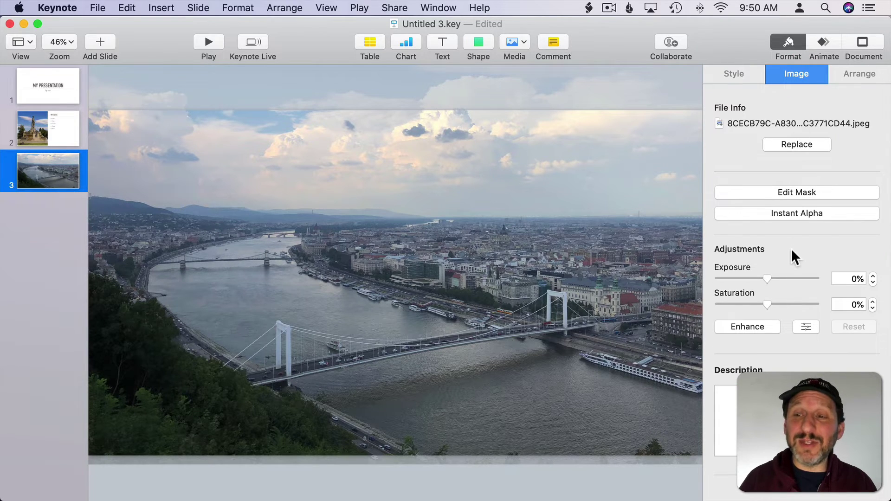
{"action": "left_click", "coordinate": [806, 327]}
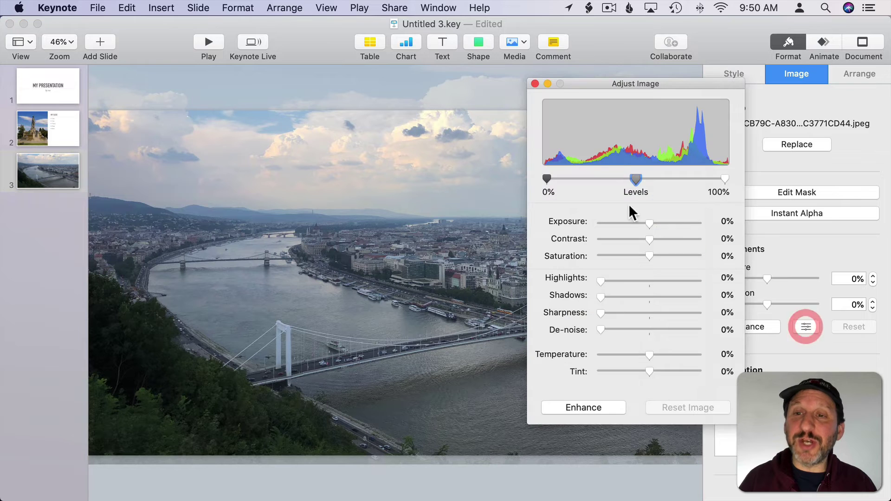
{"action": "left_click", "coordinate": [535, 84]}
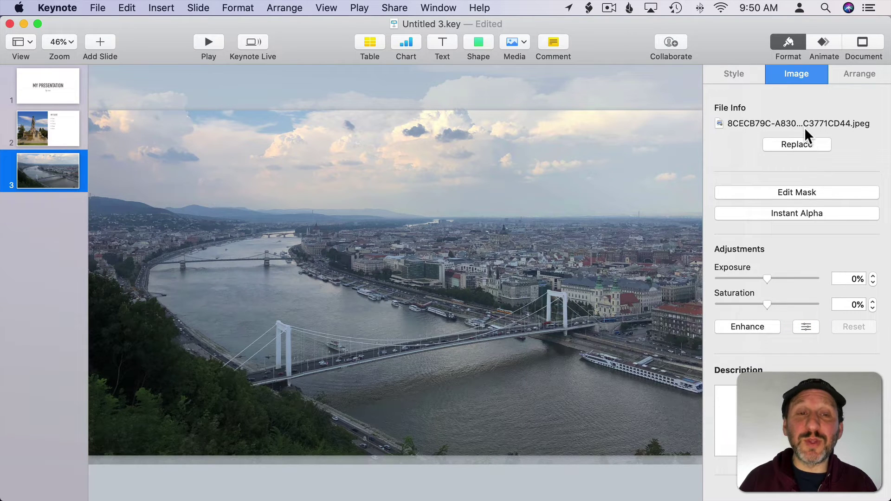
{"action": "left_click", "coordinate": [440, 40]}
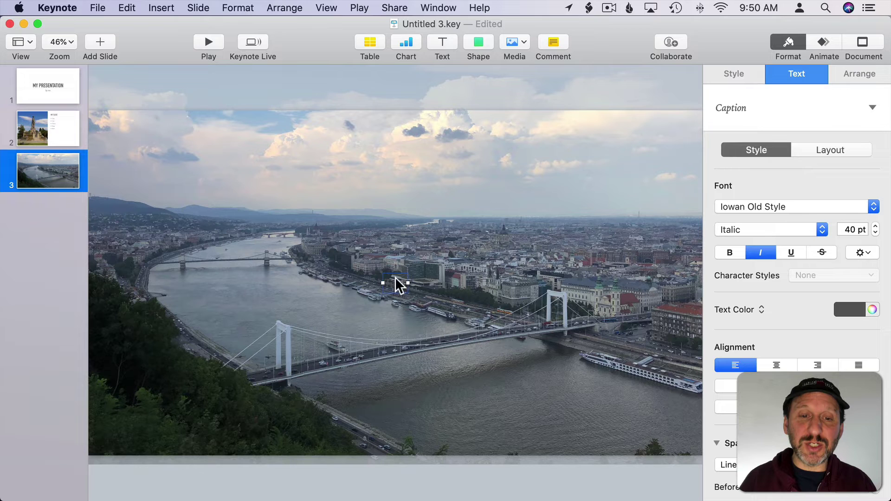
Make the caption 'Some text on a slide' 100 pt bold and move it to the top-left corner.
{"action": "left_click", "coordinate": [397, 286]}
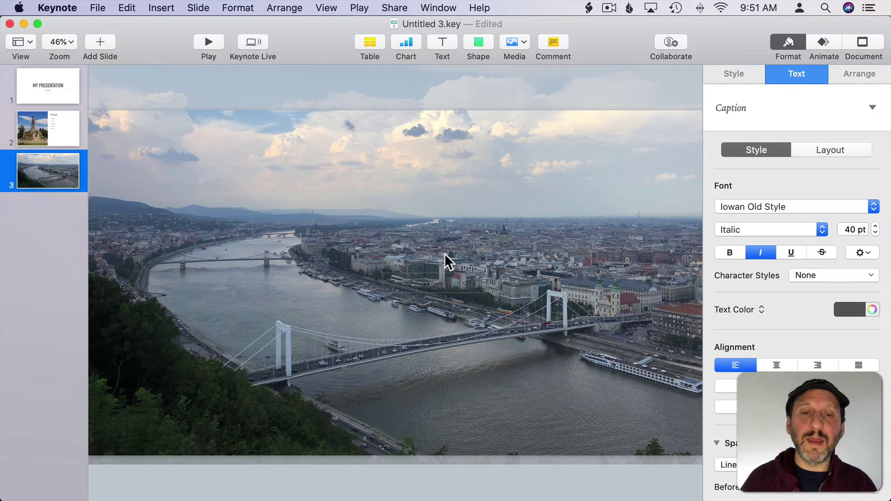
{"action": "key", "text": "super+a"}
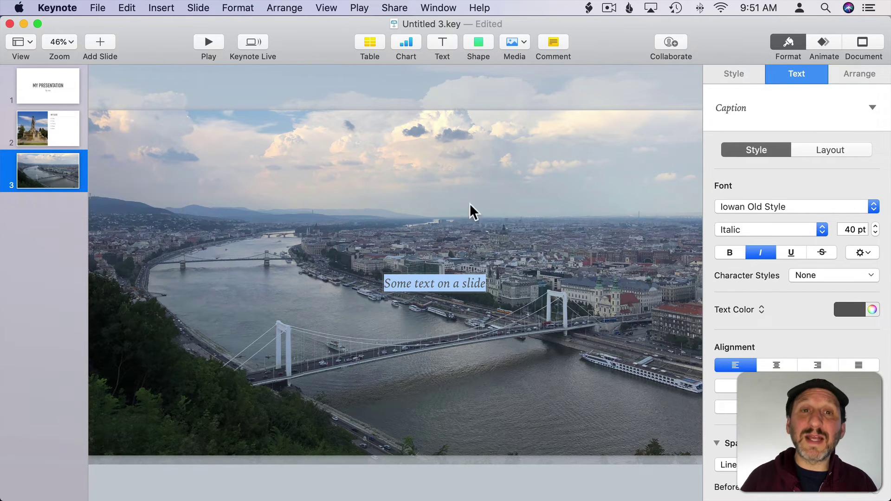
{"action": "double_click", "coordinate": [850, 230]}
{"action": "type", "text": "10"}
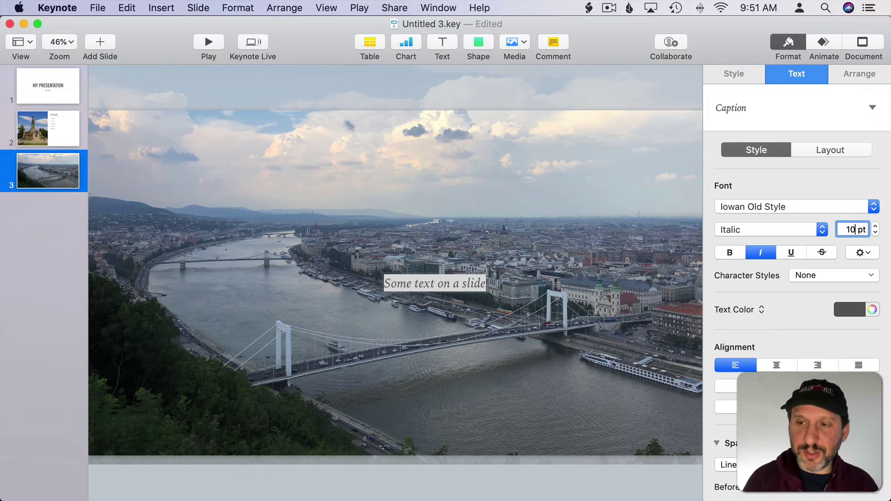
{"action": "type", "text": "0"}
{"action": "key", "text": "Return"}
{"action": "left_click", "coordinate": [730, 253]}
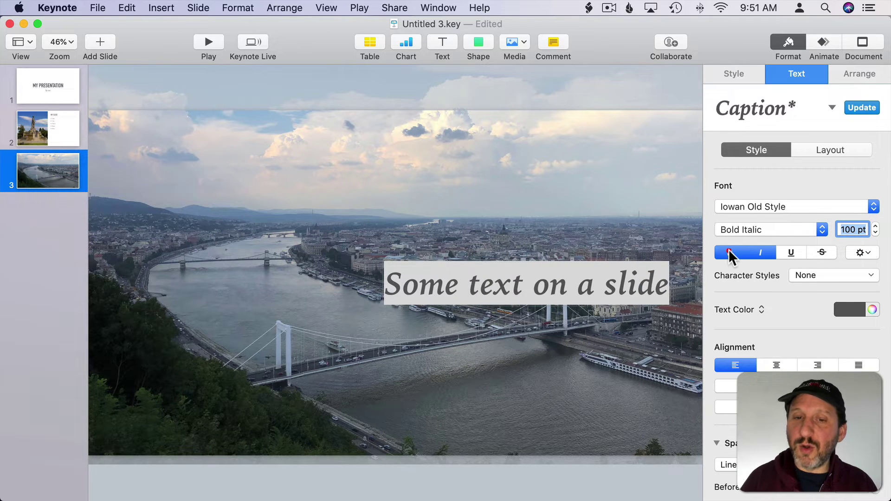
{"action": "left_click", "coordinate": [464, 325]}
{"action": "left_click_drag", "start_coordinate": [460, 281], "coordinate": [166, 141]}
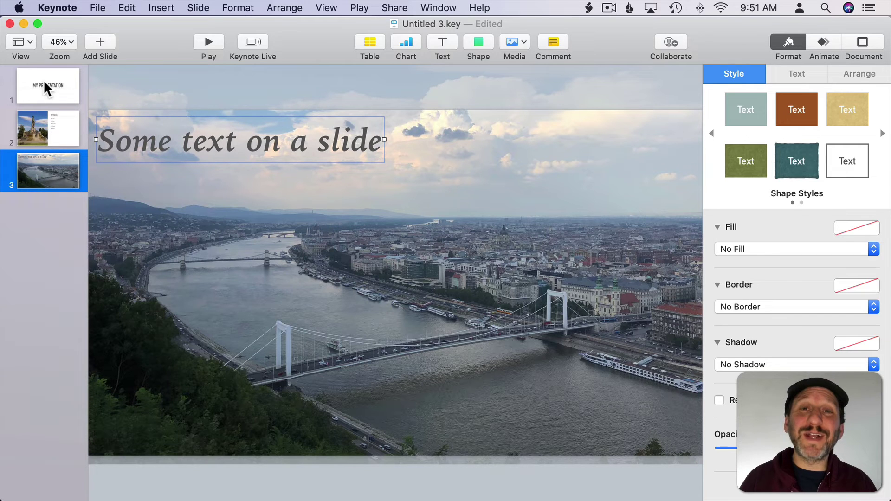
Preview and apply the Iris transition to slide 2.
{"action": "left_click", "coordinate": [50, 126]}
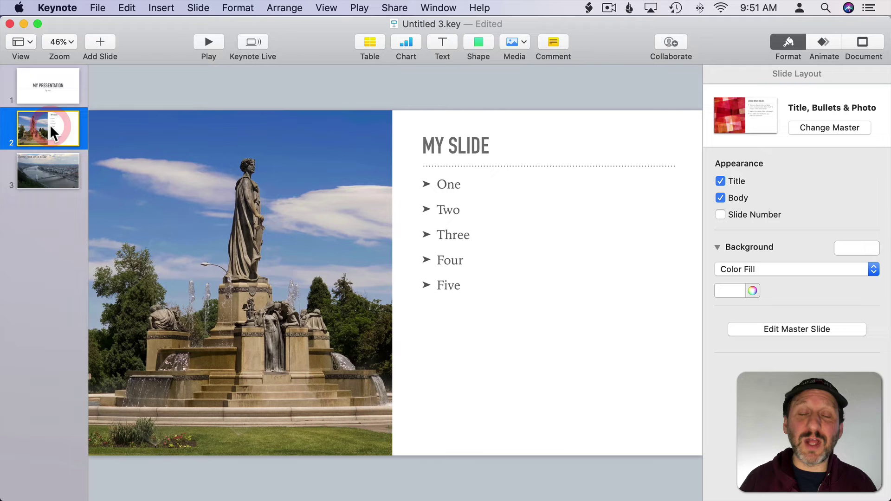
{"action": "left_click", "coordinate": [822, 38]}
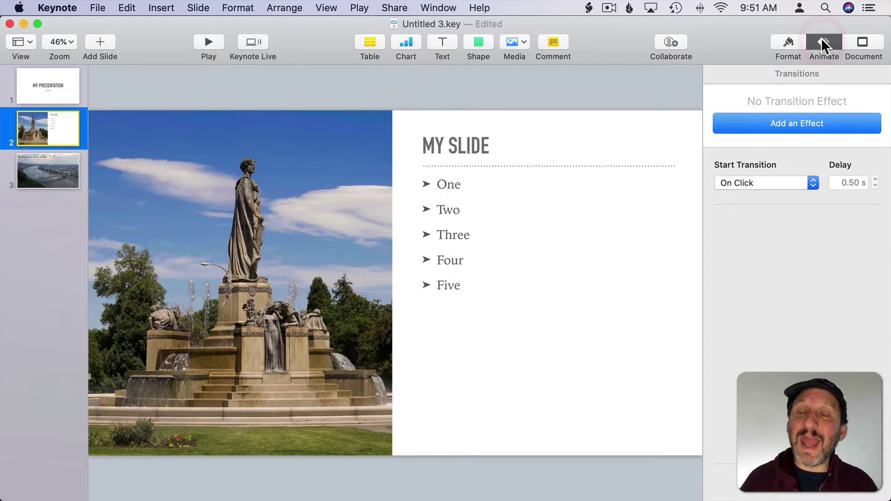
{"action": "left_click", "coordinate": [785, 125]}
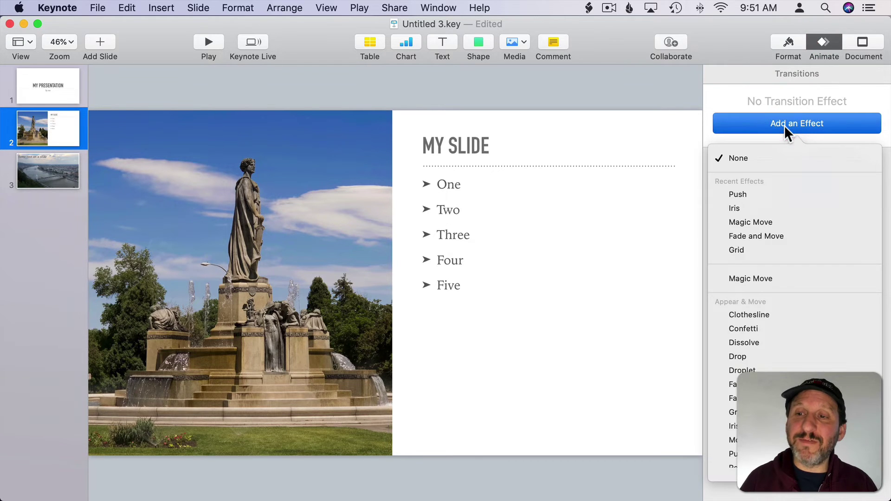
{"action": "left_click", "coordinate": [859, 208]}
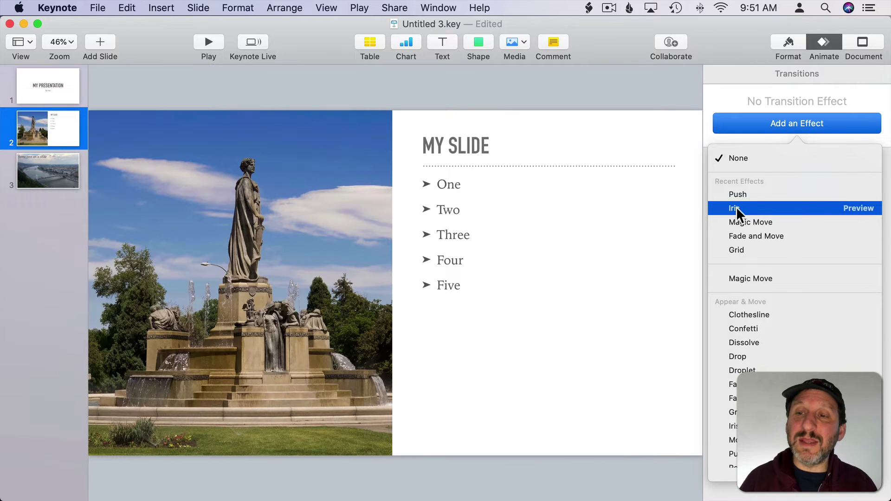
{"action": "left_click", "coordinate": [736, 207]}
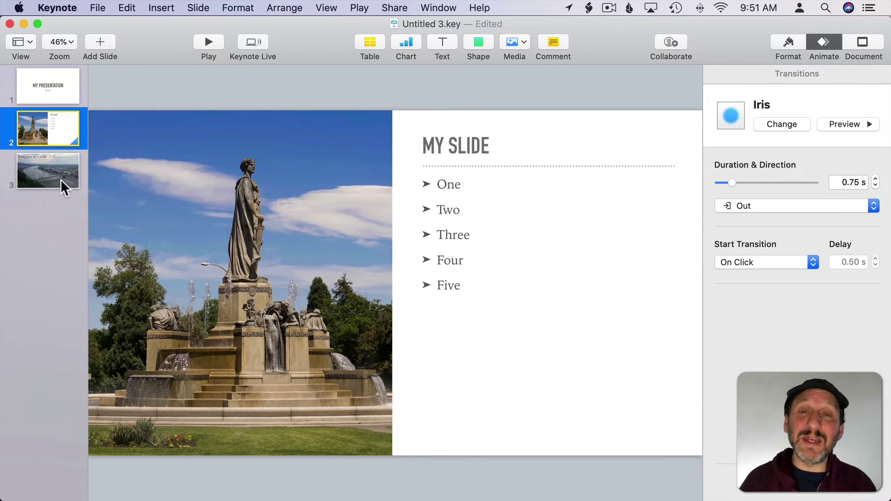
Apply a Push transition to slide 1.
{"action": "left_click", "coordinate": [47, 86]}
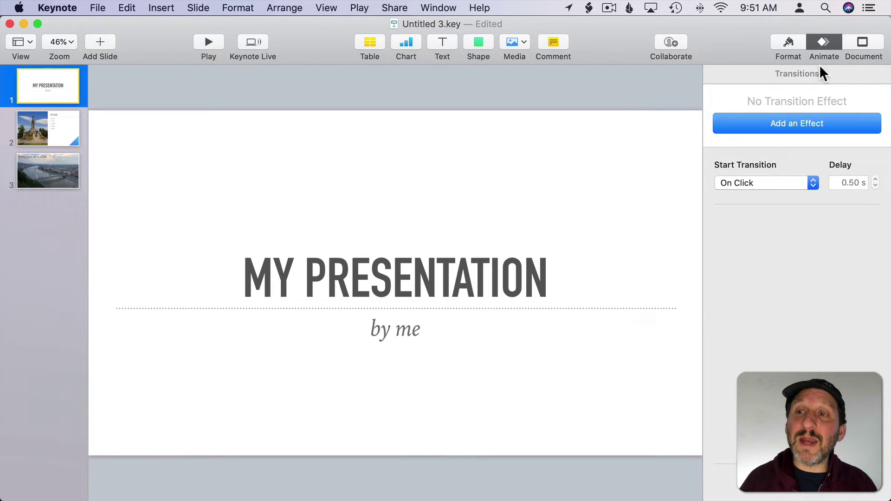
{"action": "left_click", "coordinate": [793, 128]}
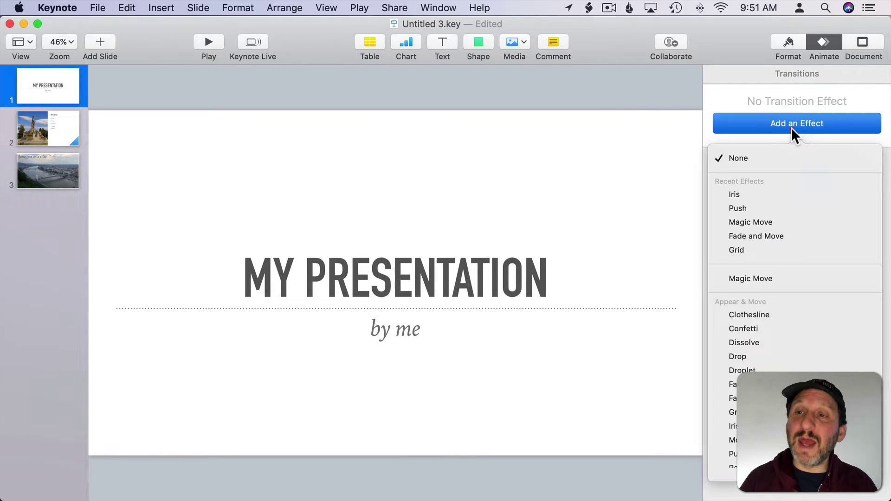
{"action": "left_click", "coordinate": [745, 209]}
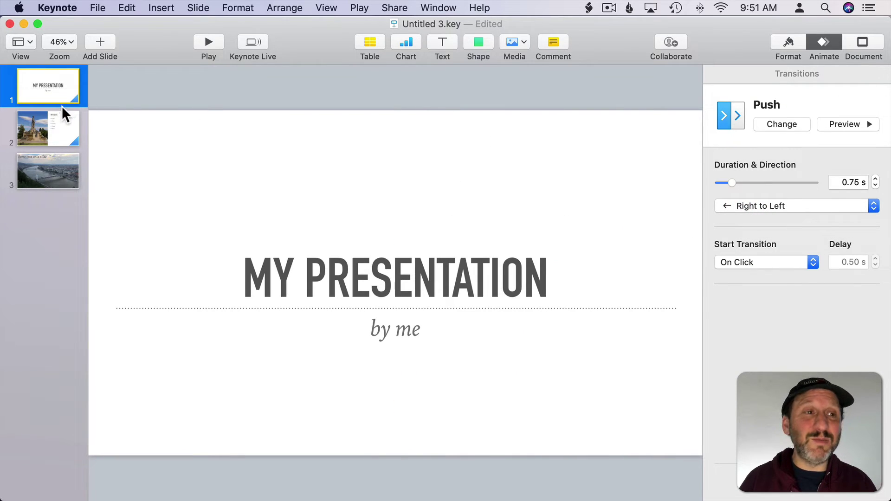
Select slide 3's caption text box and apply the Fade and Scale build-in effect.
{"action": "left_click", "coordinate": [54, 160]}
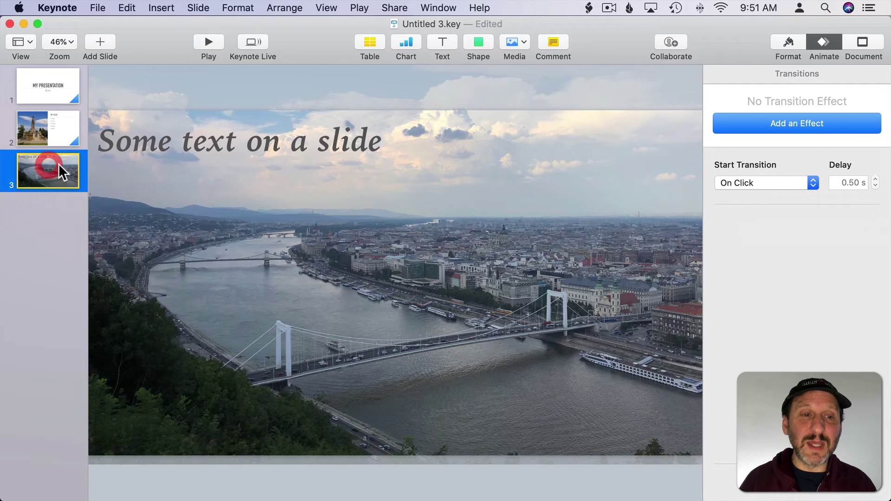
{"action": "left_click", "coordinate": [165, 142]}
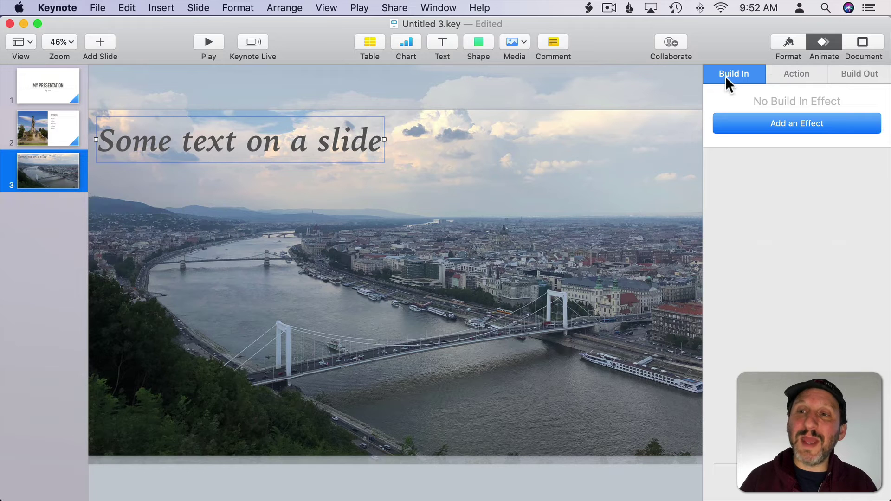
{"action": "left_click", "coordinate": [781, 123]}
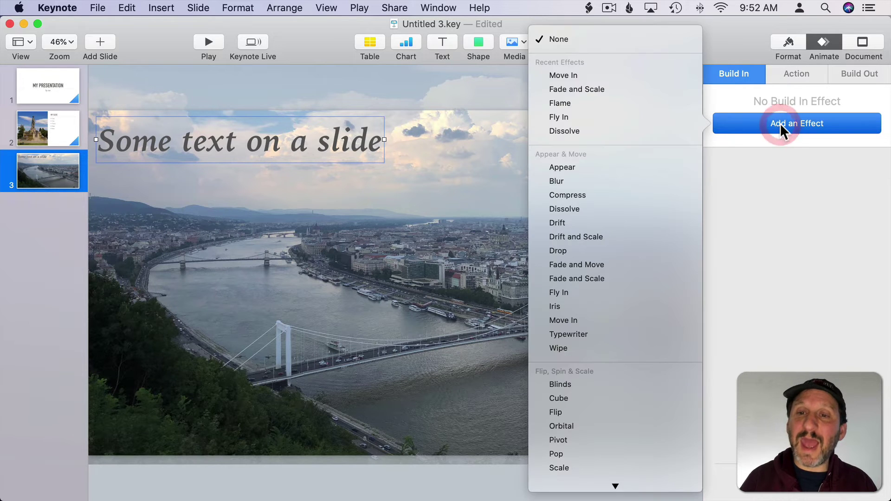
{"action": "left_click", "coordinate": [580, 89]}
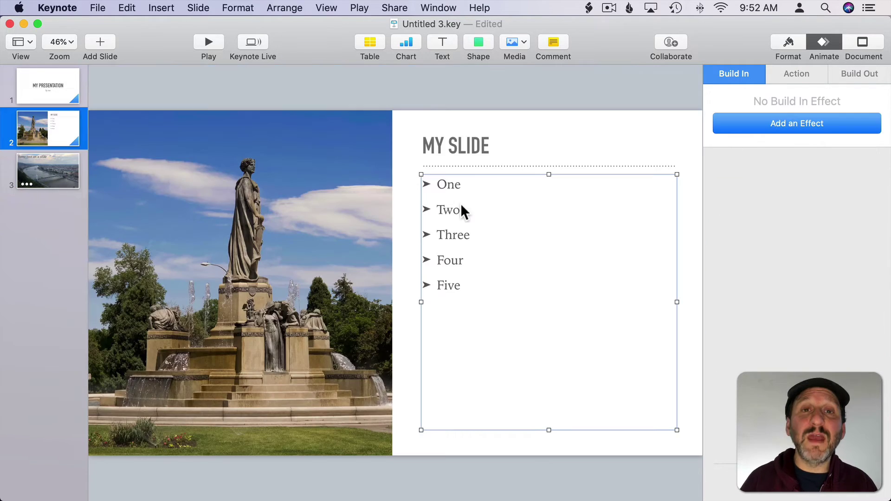
Give the bullet list a Move In build, Right to Left, delivered By Bullet, and preview it.
{"action": "left_click", "coordinate": [787, 123]}
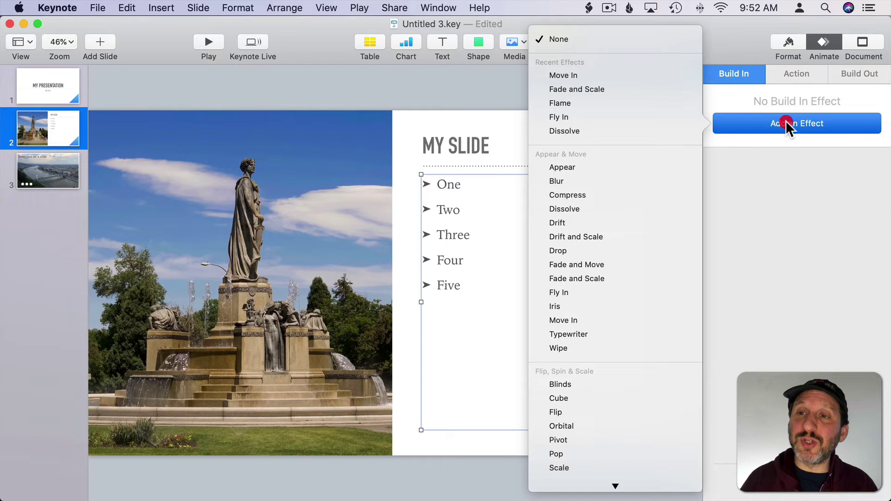
{"action": "left_click", "coordinate": [575, 78]}
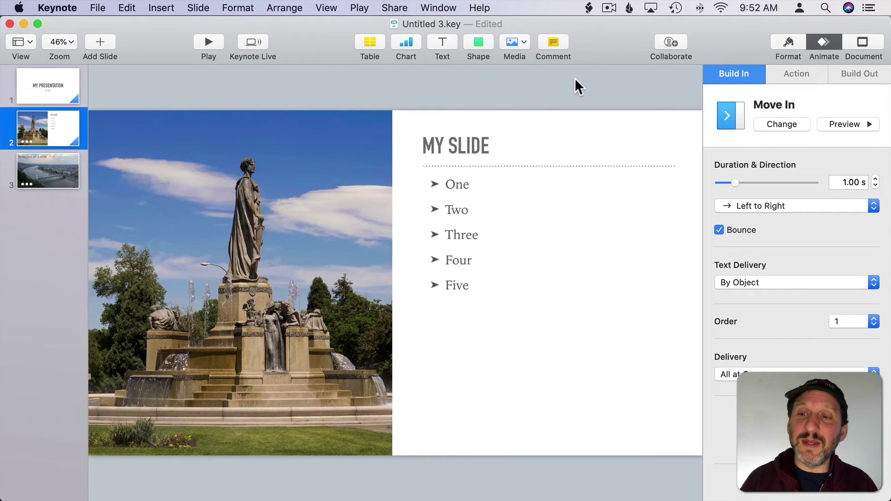
{"action": "left_click", "coordinate": [774, 203]}
{"action": "left_click", "coordinate": [775, 223]}
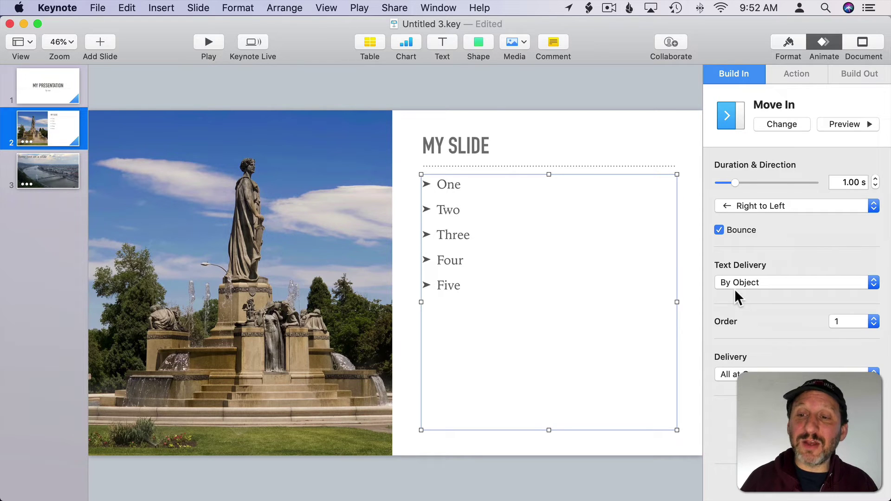
{"action": "left_click", "coordinate": [746, 377]}
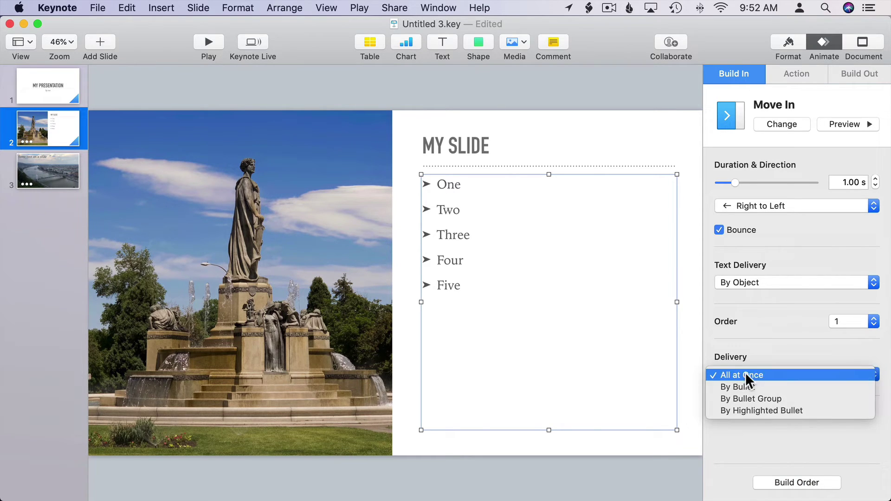
{"action": "left_click", "coordinate": [746, 386]}
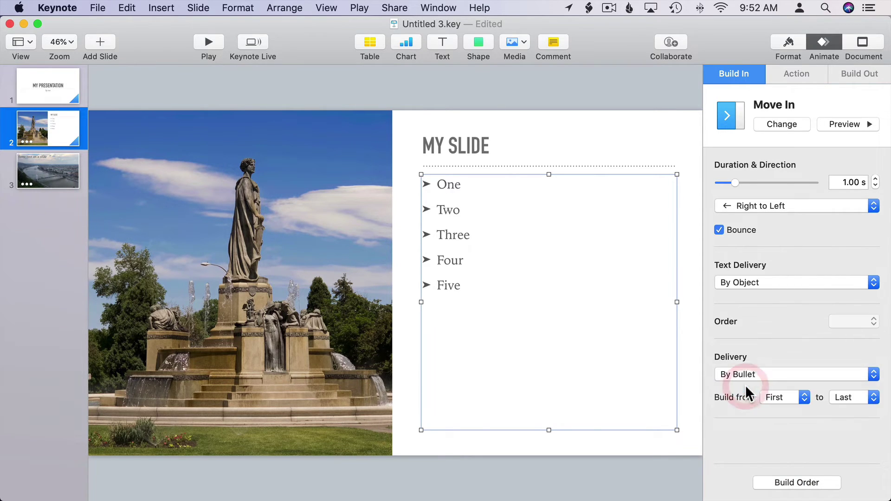
{"action": "left_click", "coordinate": [837, 129]}
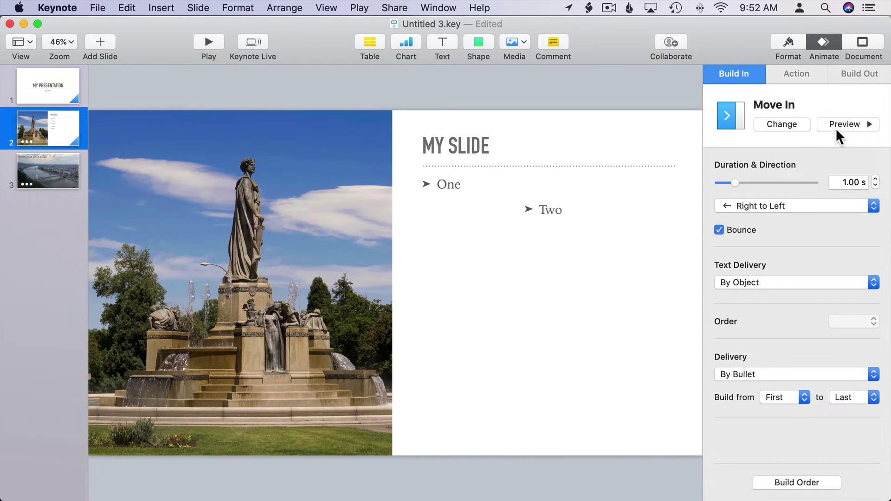
Open Build Order, select the Two and Three bullet builds, and leave Start on On Click.
{"action": "left_click", "coordinate": [803, 483]}
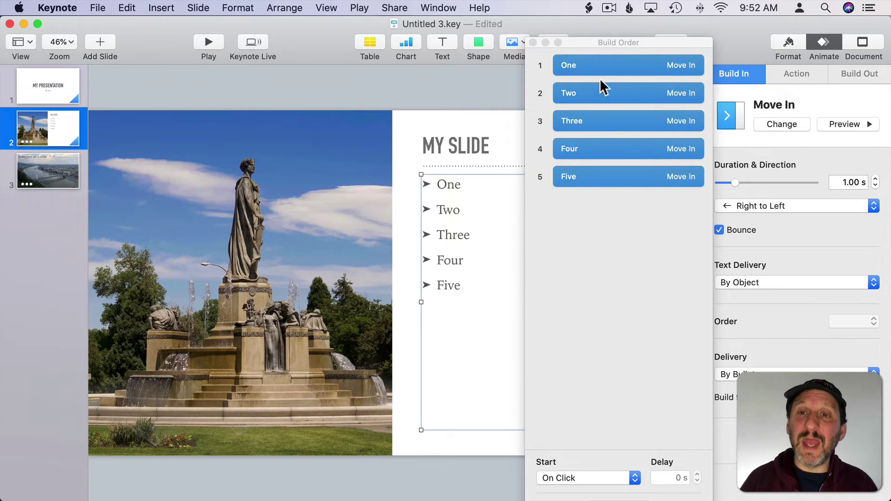
{"action": "left_click", "coordinate": [592, 94]}
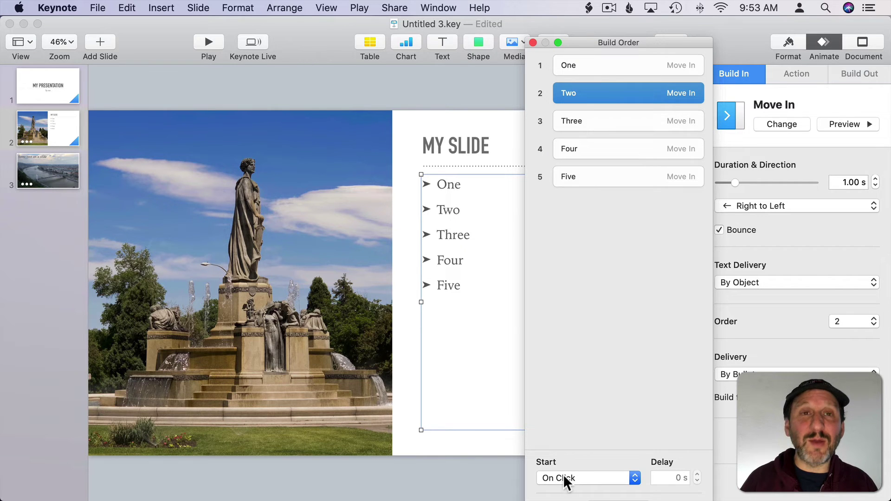
{"action": "left_click", "coordinate": [580, 127]}
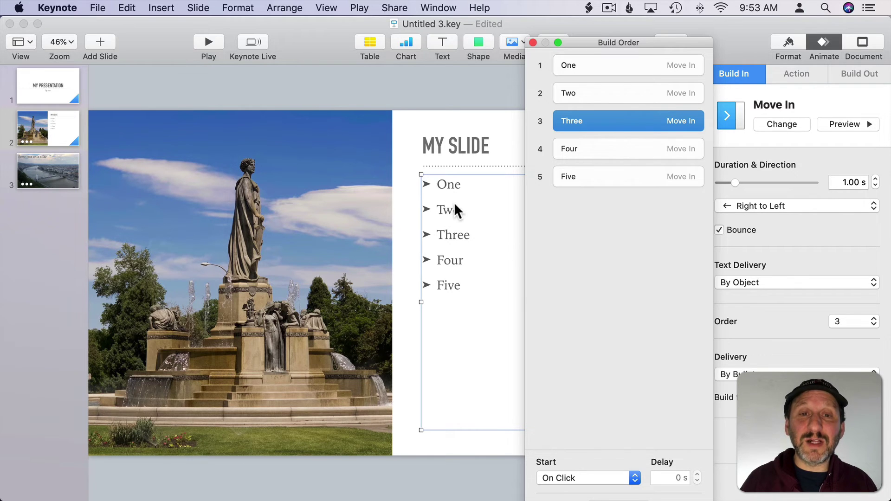
{"action": "left_click", "coordinate": [562, 478]}
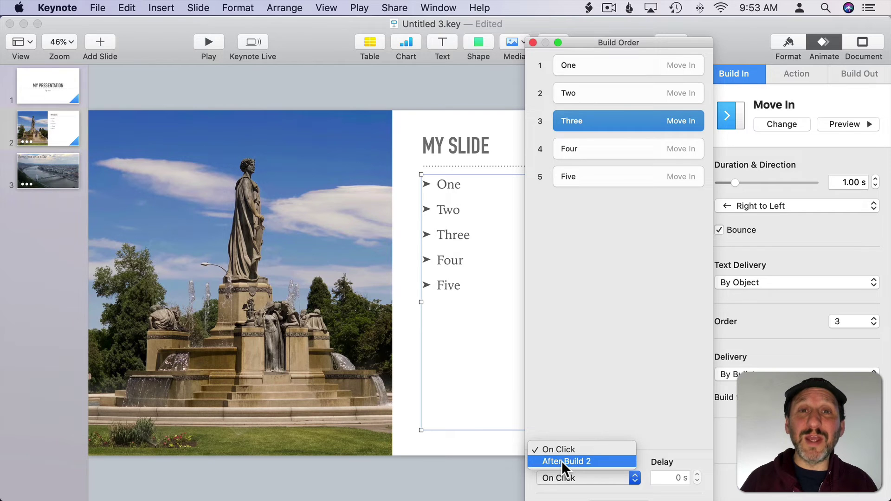
{"action": "left_click", "coordinate": [563, 339]}
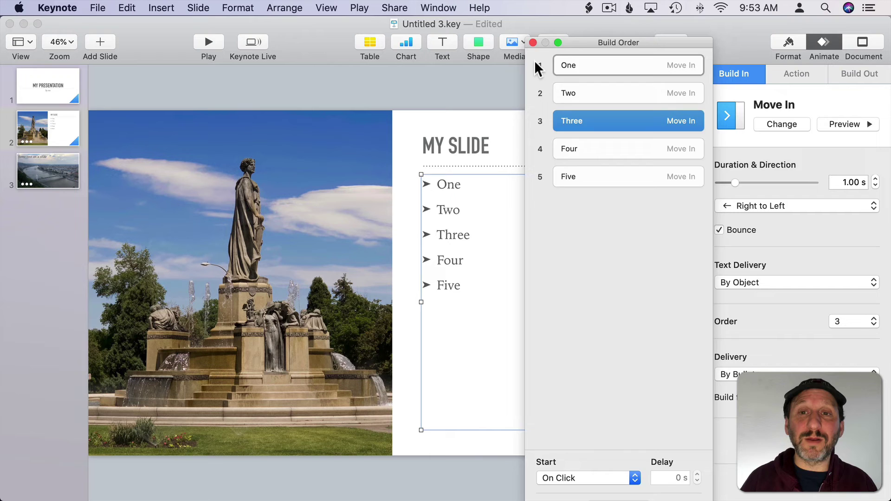
Close Build Order, then drag the statue slide down and back to position 2.
{"action": "left_click", "coordinate": [533, 43]}
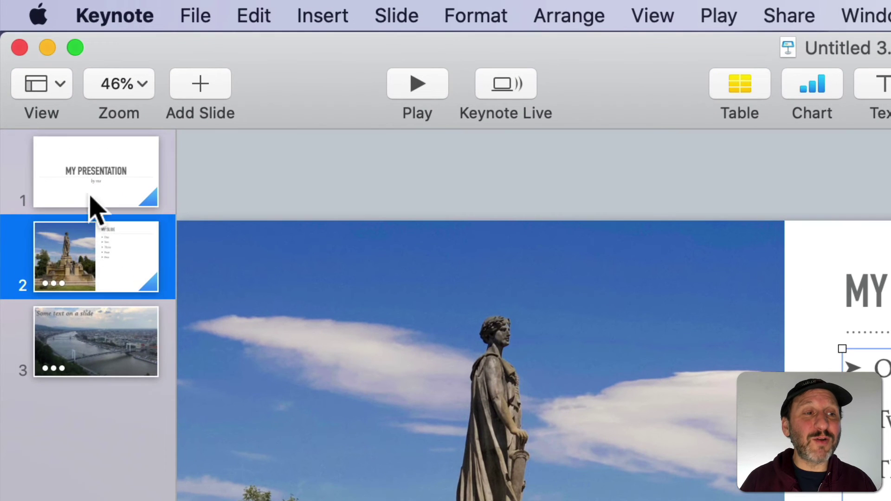
{"action": "left_click_drag", "start_coordinate": [50, 135], "coordinate": [50, 179]}
{"action": "left_click_drag", "start_coordinate": [103, 360], "coordinate": [84, 249]}
Indent the river slide under slide 2, collapse and expand the group, then outdent it.
{"action": "left_click", "coordinate": [68, 355]}
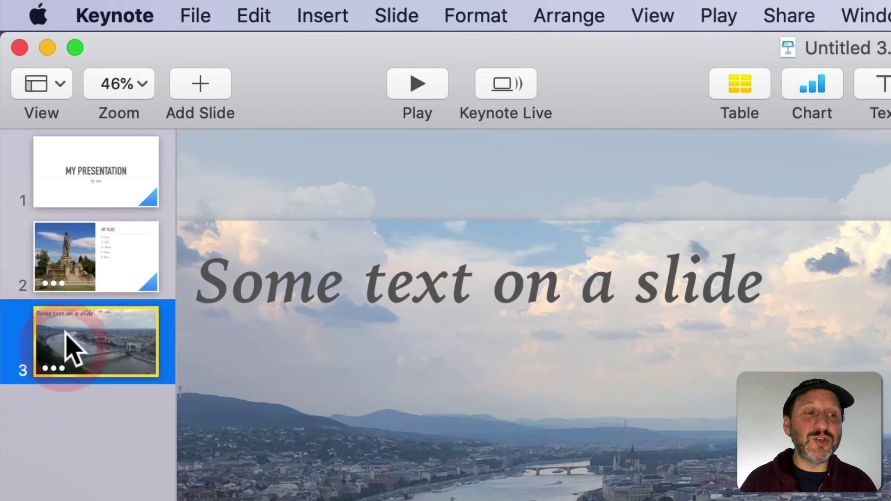
{"action": "left_click_drag", "start_coordinate": [65, 350], "coordinate": [96, 298]}
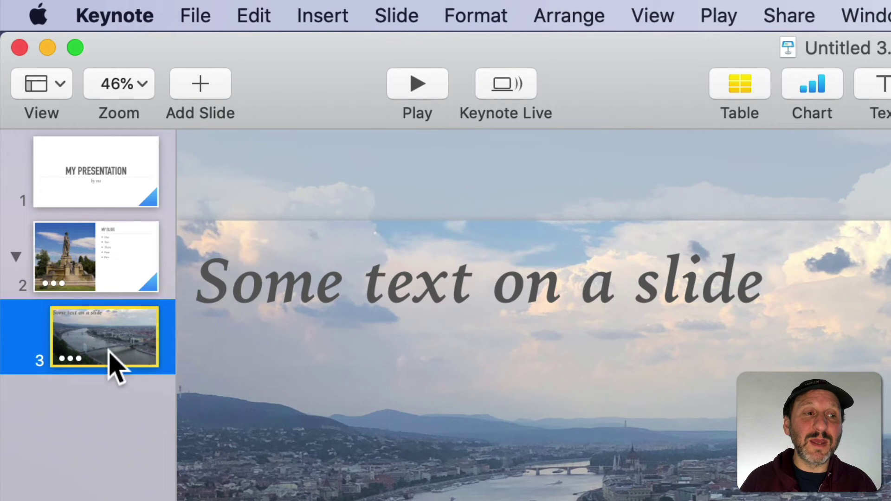
{"action": "left_click", "coordinate": [19, 269]}
{"action": "left_click", "coordinate": [13, 254]}
{"action": "left_click", "coordinate": [15, 255]}
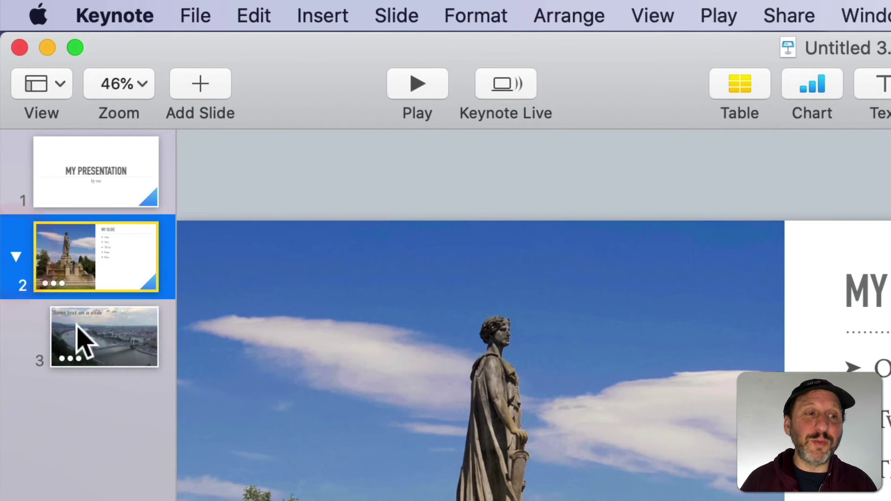
{"action": "left_click", "coordinate": [95, 339]}
{"action": "key", "text": "shift+Tab"}
Set the left display to Show Slideshow and add Next Slide to the presenter display.
{"action": "left_click", "coordinate": [719, 16]}
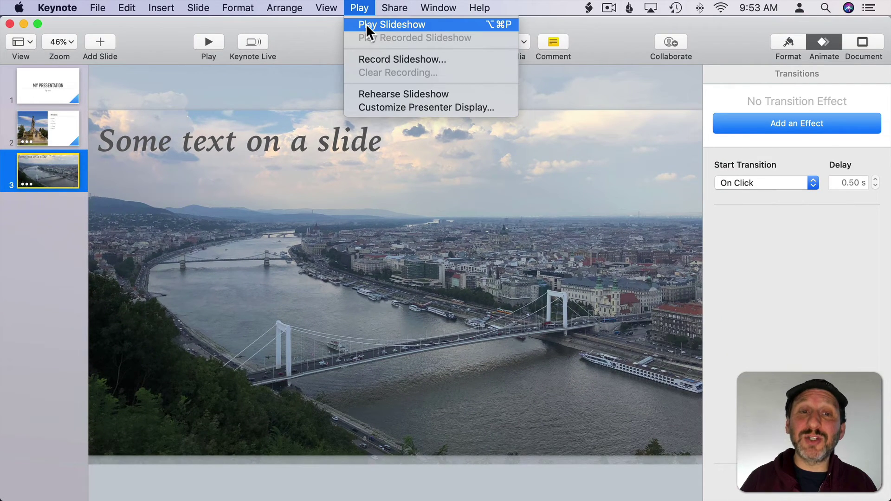
{"action": "left_click", "coordinate": [385, 104]}
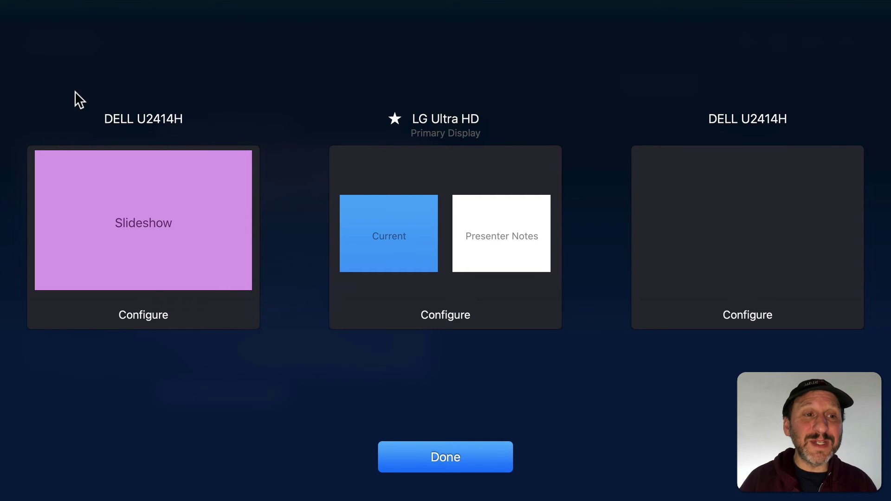
{"action": "left_click", "coordinate": [145, 316]}
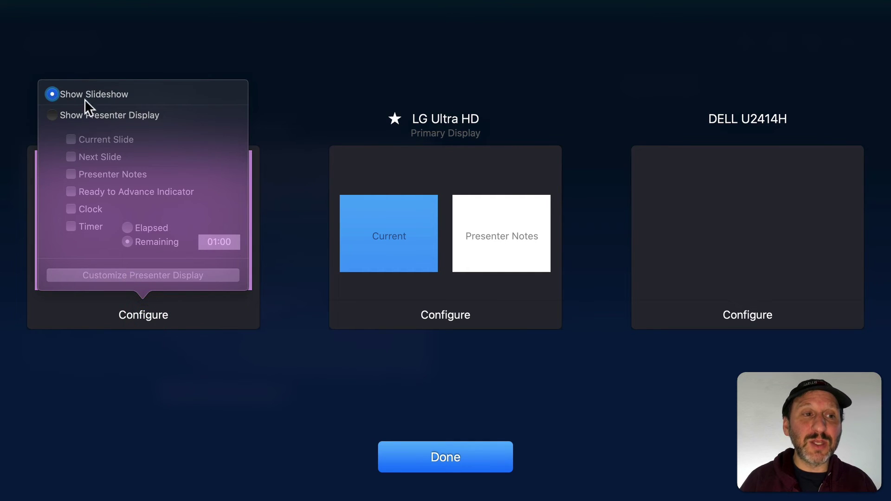
{"action": "left_click", "coordinate": [397, 314]}
{"action": "left_click", "coordinate": [397, 314]}
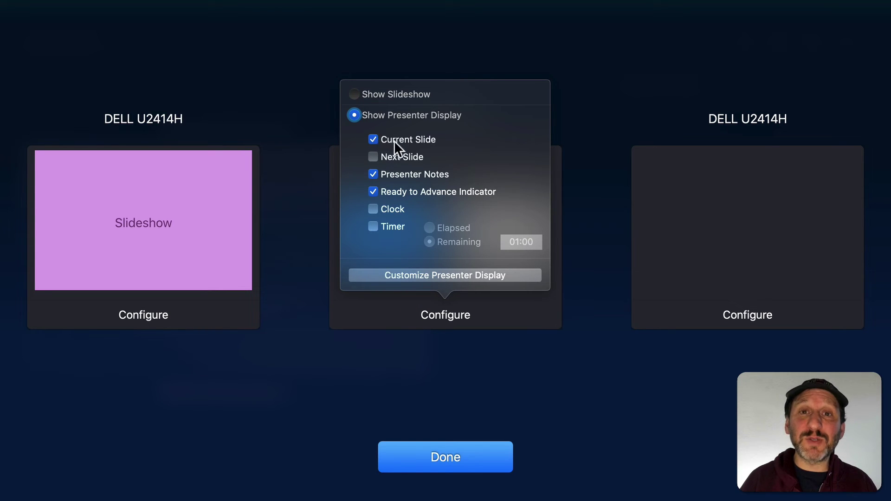
{"action": "left_click", "coordinate": [393, 157]}
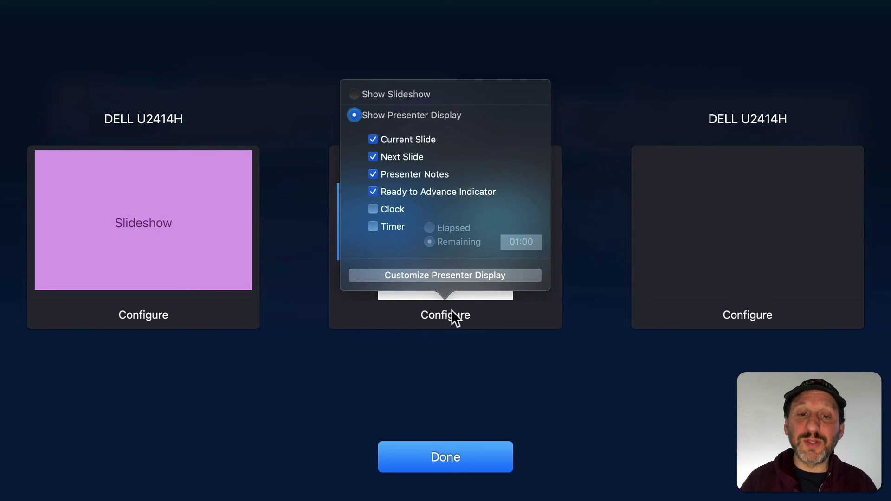
{"action": "left_click", "coordinate": [492, 312]}
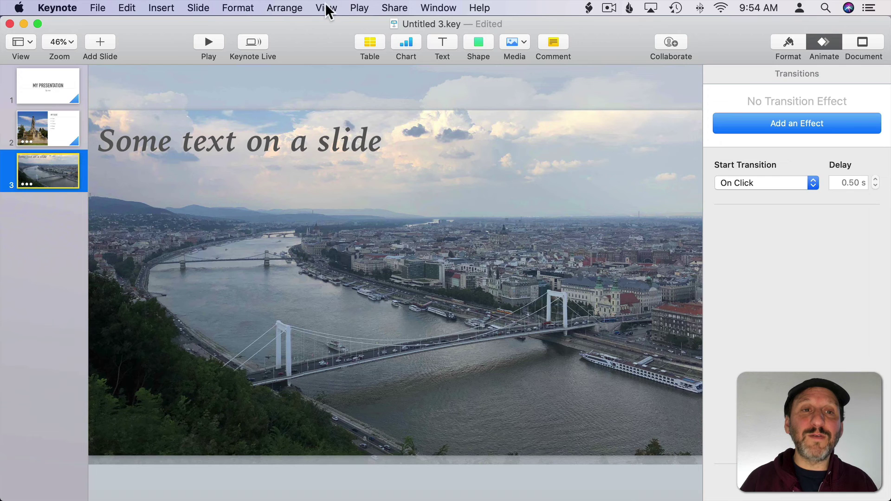
Show the presenter notes area beneath slide 3 from the View menu.
{"action": "left_click", "coordinate": [326, 8]}
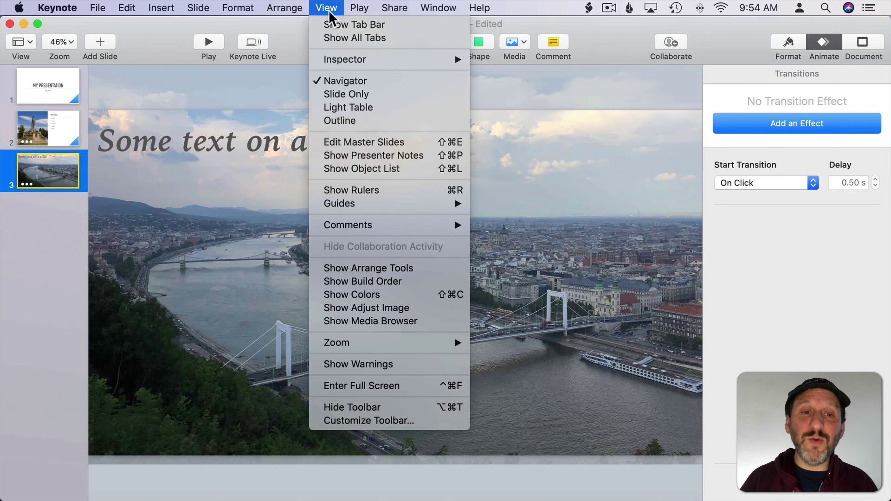
{"action": "left_click", "coordinate": [370, 155]}
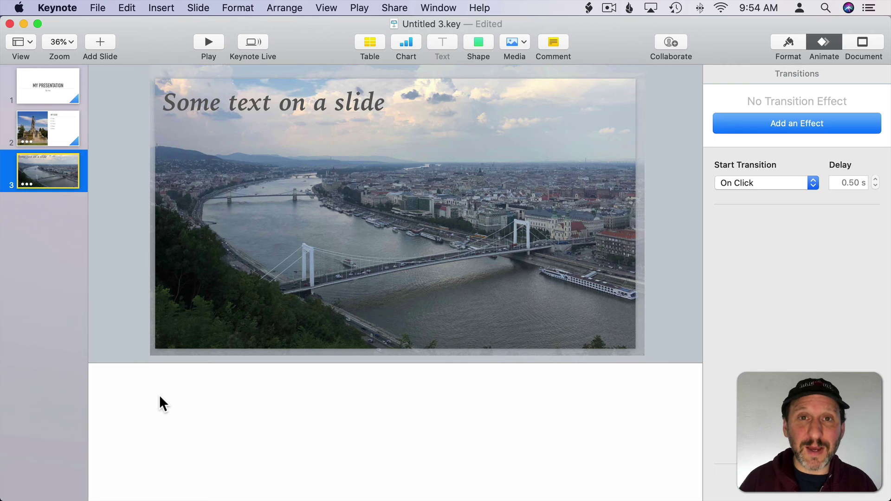
Reveal the File > Export To formats: PDF, PowerPoint, Movie, HTML and others.
{"action": "left_click", "coordinate": [96, 8]}
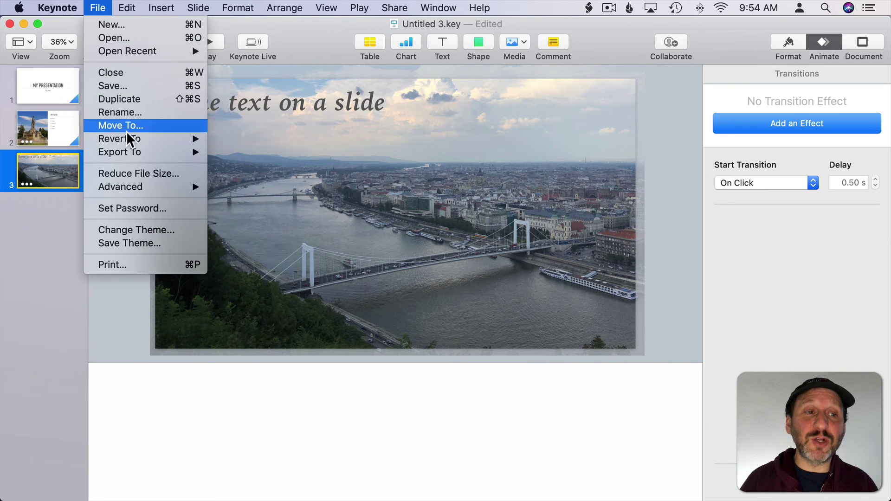
{"action": "mouse_move", "coordinate": [130, 151]}
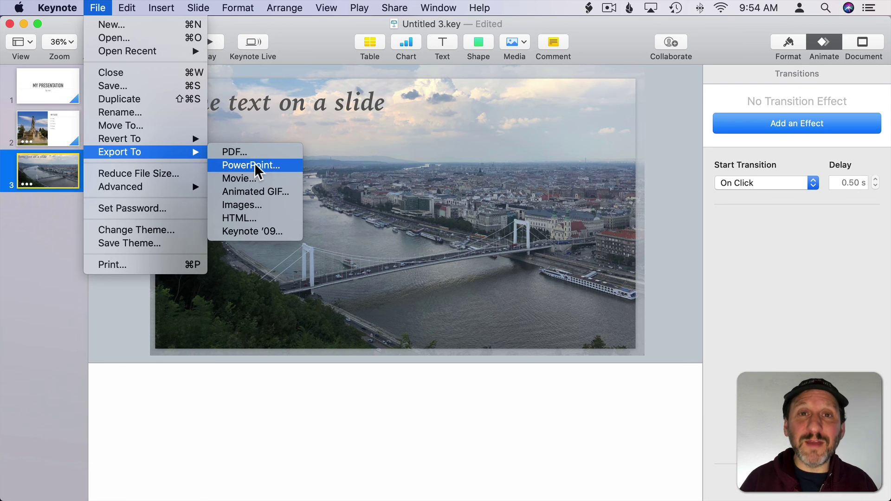